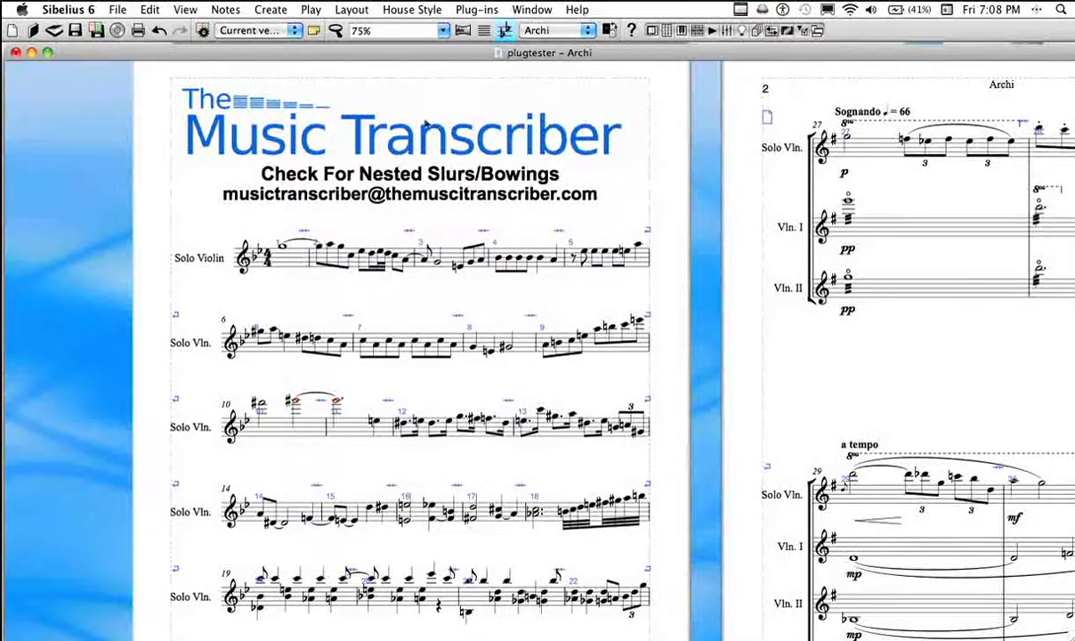
- Open the Plug-ins menu to see the installed plug-in categories
{"action": "left_click", "coordinate": [492, 9]}
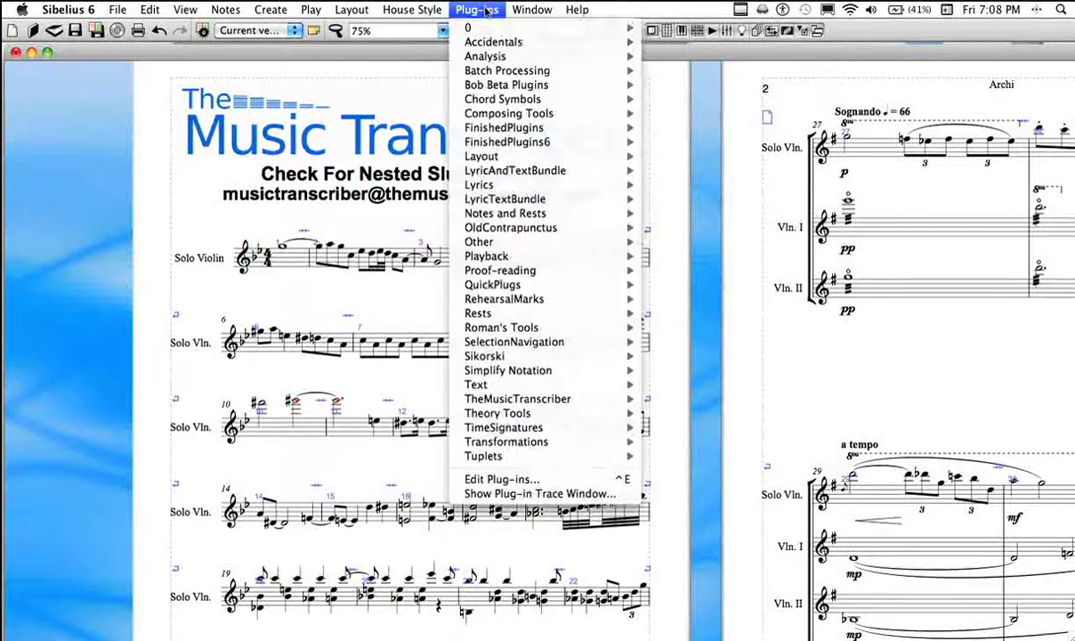
- Run FinishedPlugins > Check for Nested Slurs/Bowings and choose Interactive Mode
{"action": "mouse_move", "coordinate": [535, 127]}
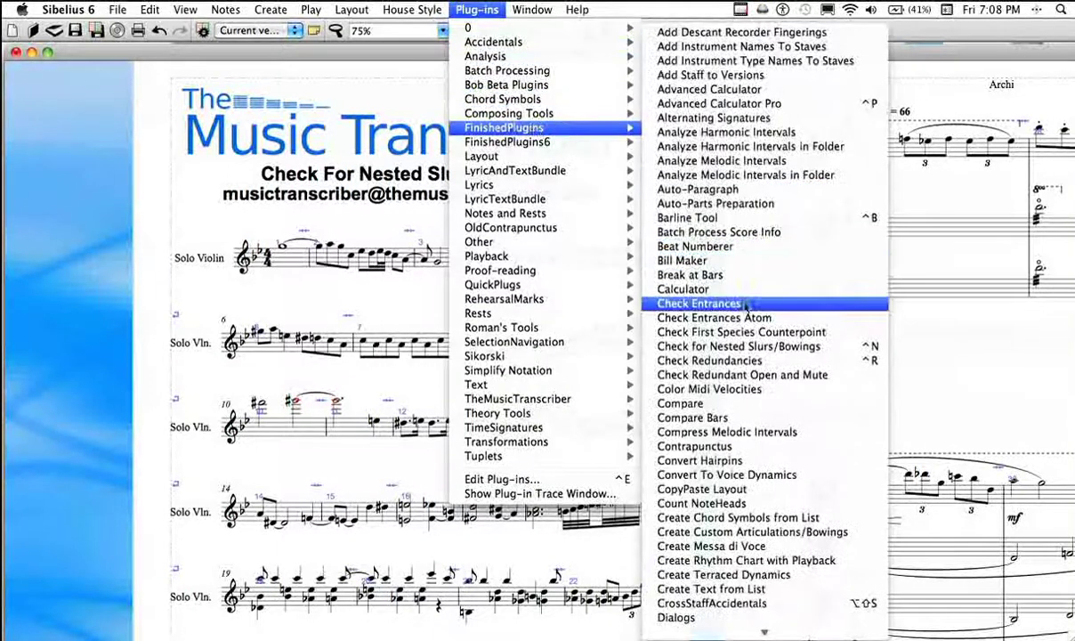
{"action": "left_click", "coordinate": [747, 349]}
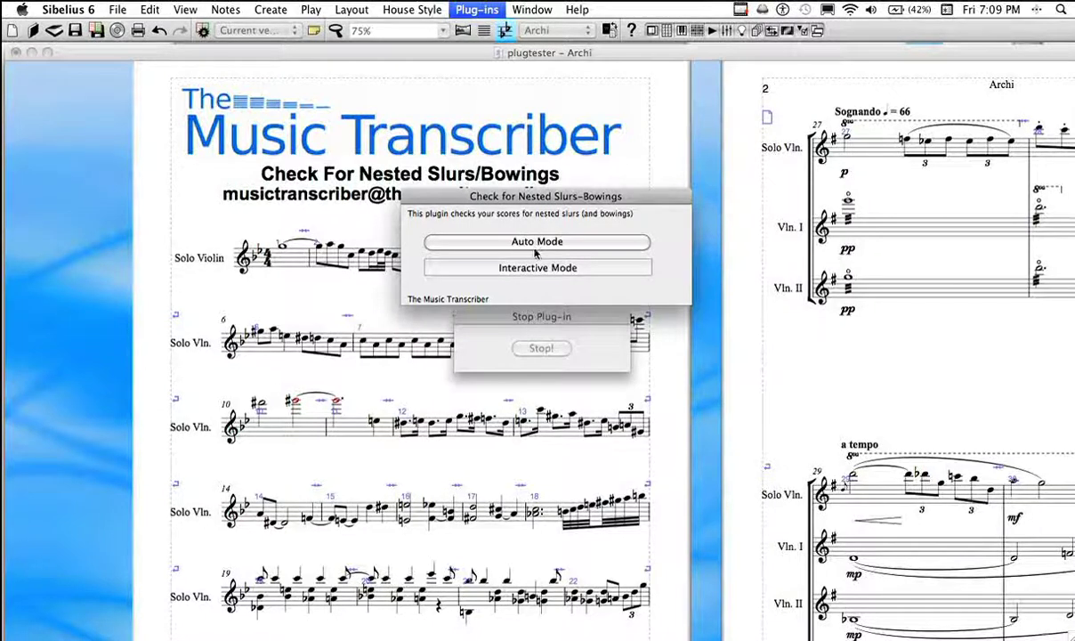
{"action": "left_click", "coordinate": [535, 273]}
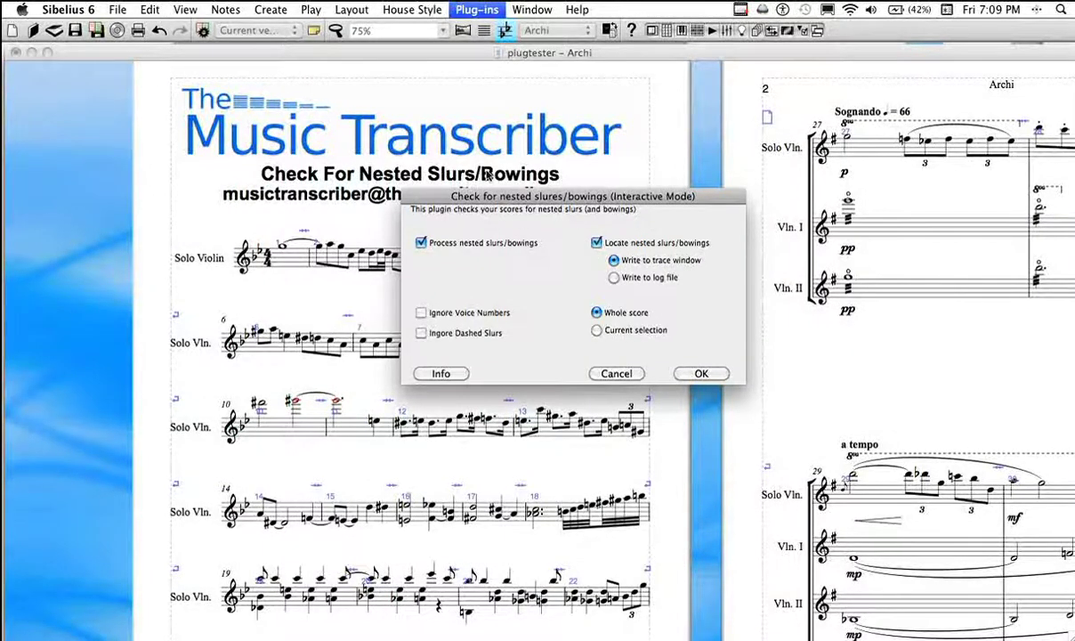
{"action": "scroll", "coordinate": [474, 174], "scroll_direction": "right", "scroll_amount": 3}
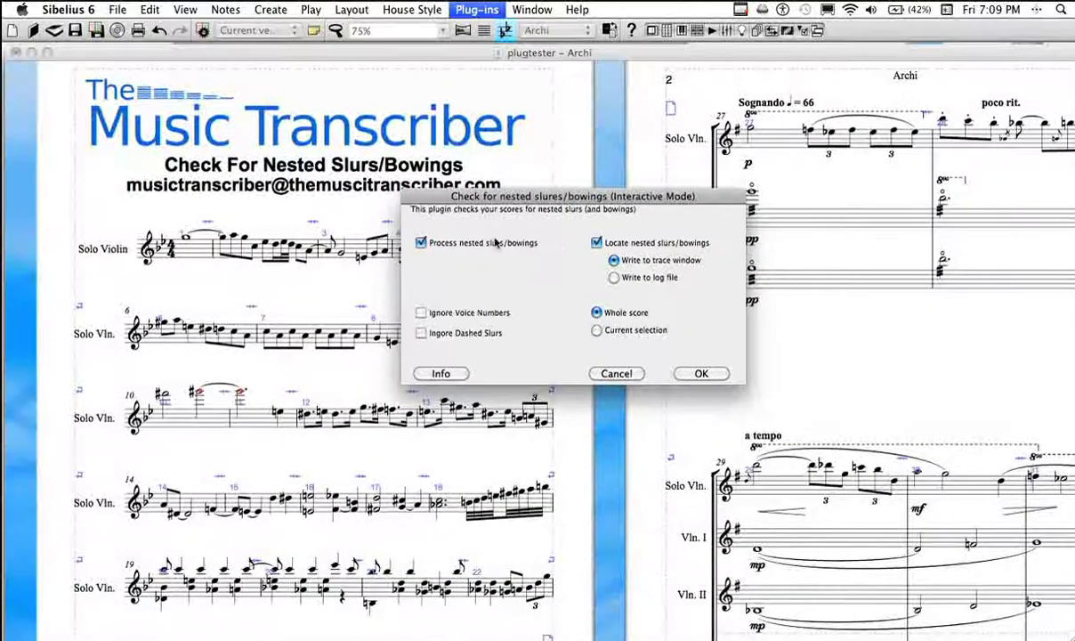
{"action": "left_click", "coordinate": [497, 244]}
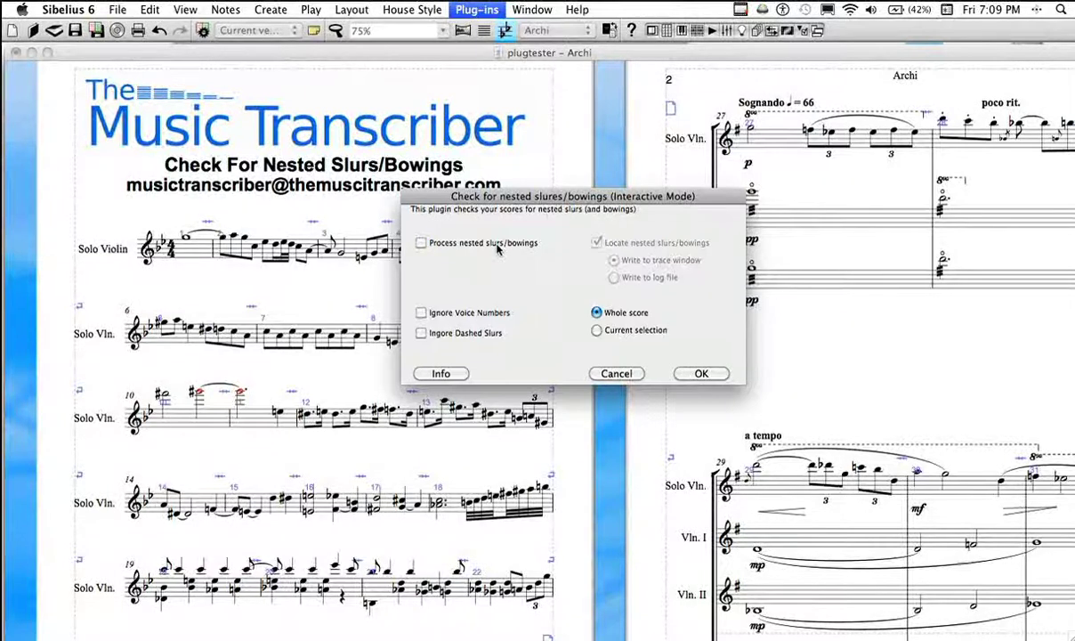
{"action": "left_click", "coordinate": [496, 245]}
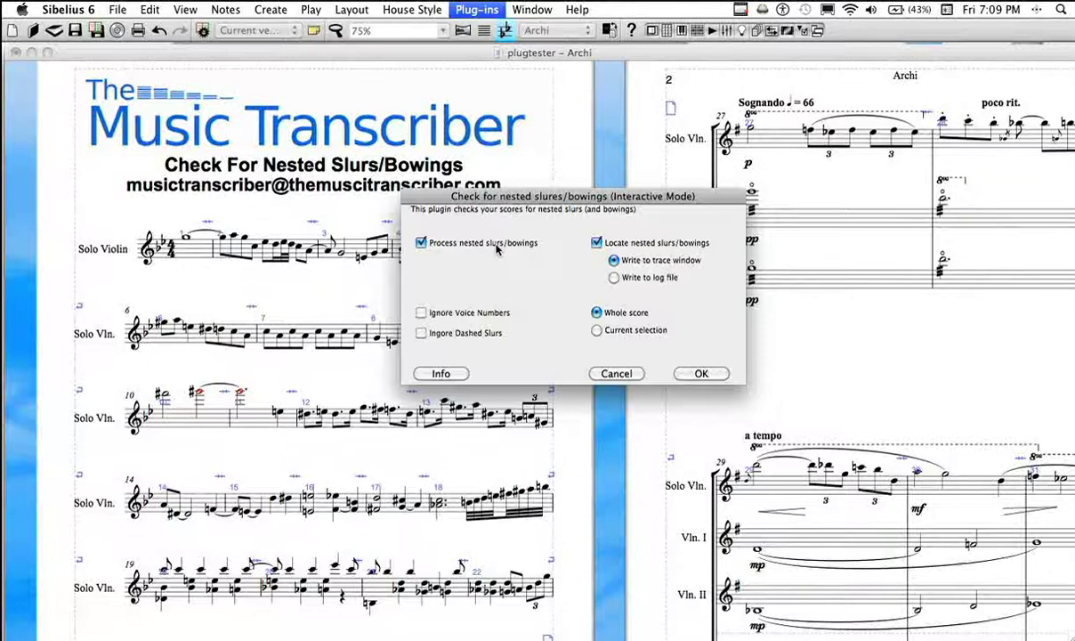
{"action": "left_click", "coordinate": [497, 246]}
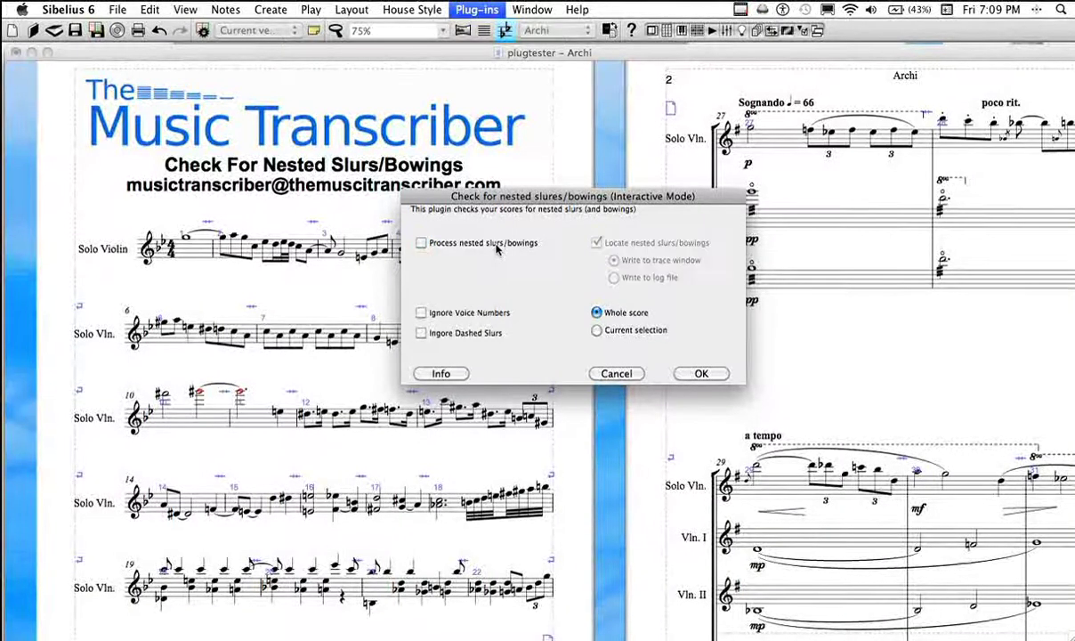
{"action": "left_click", "coordinate": [497, 247]}
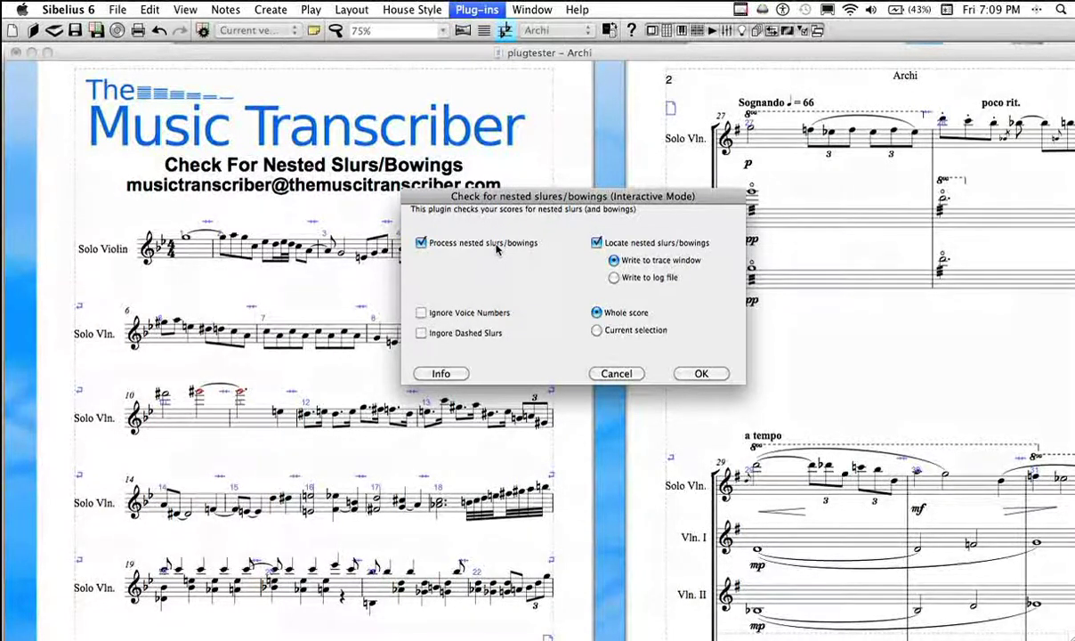
{"action": "left_click", "coordinate": [624, 247]}
- Turn Locate nested slurs/bowings back on and start the check, reaching bar 43
{"action": "left_click", "coordinate": [624, 247]}
{"action": "left_click", "coordinate": [700, 374]}
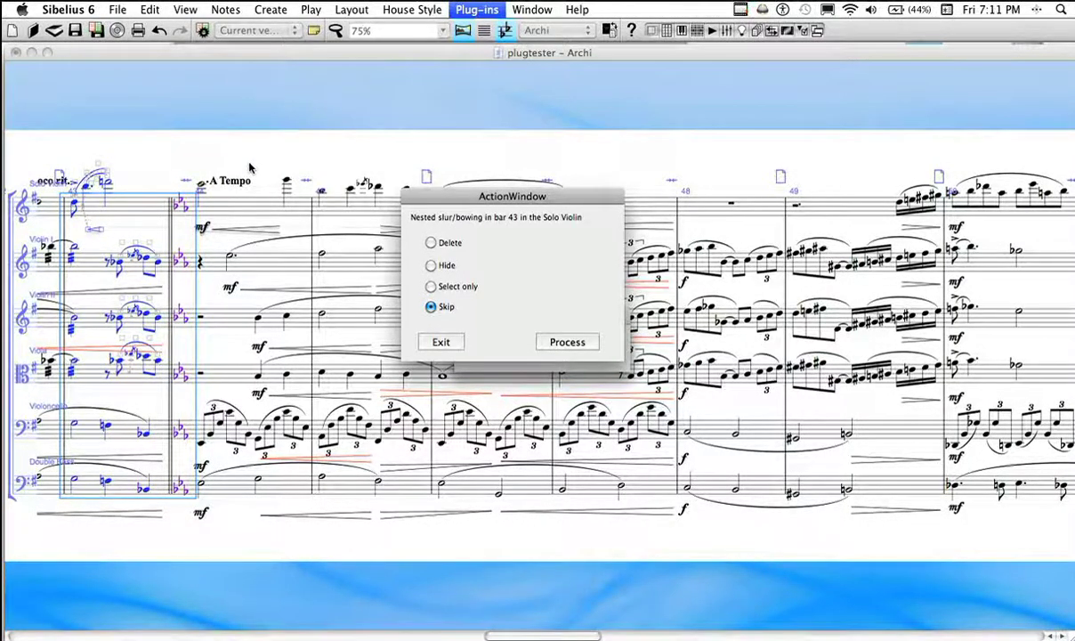
{"action": "scroll", "coordinate": [250, 168], "scroll_direction": "down", "scroll_amount": 3}
{"action": "scroll", "coordinate": [251, 167], "scroll_direction": "up", "scroll_amount": 4}
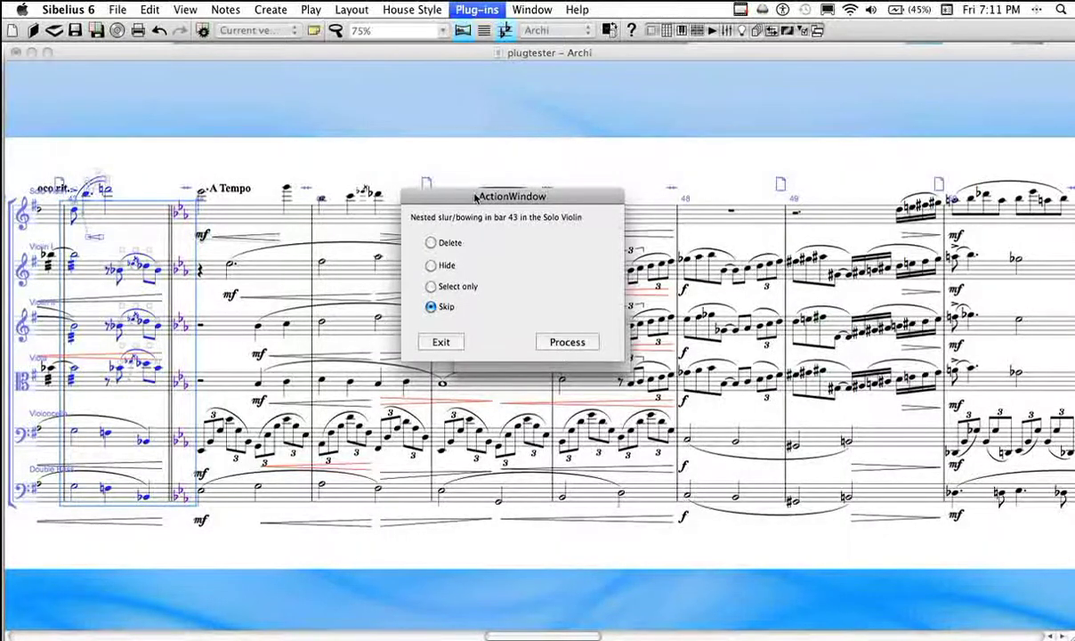
- Delete the Solo Violin bar 43 nested slur, moving on to bar 59 of Violin I
{"action": "left_click_drag", "start_coordinate": [474, 197], "coordinate": [303, 193]}
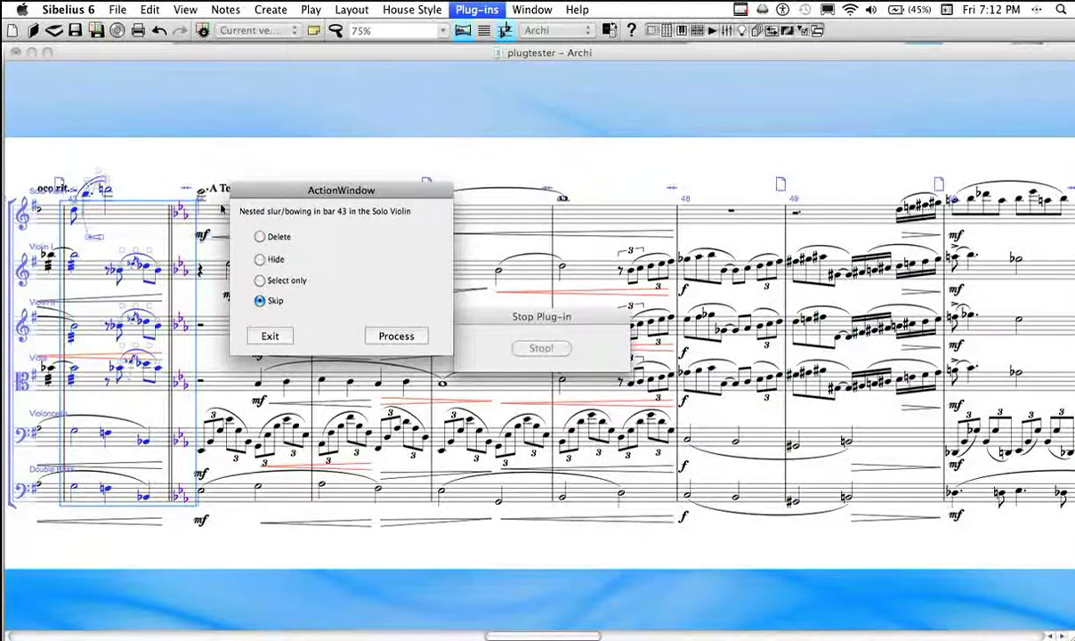
{"action": "scroll", "coordinate": [178, 207], "scroll_direction": "left", "scroll_amount": 2}
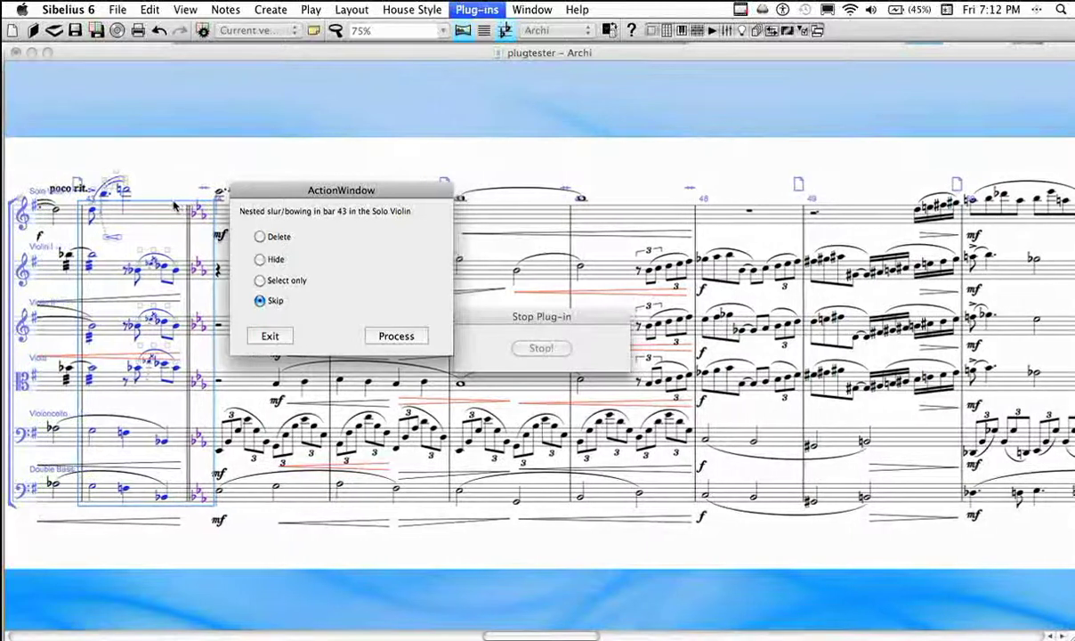
{"action": "scroll", "coordinate": [175, 206], "scroll_direction": "left", "scroll_amount": 3}
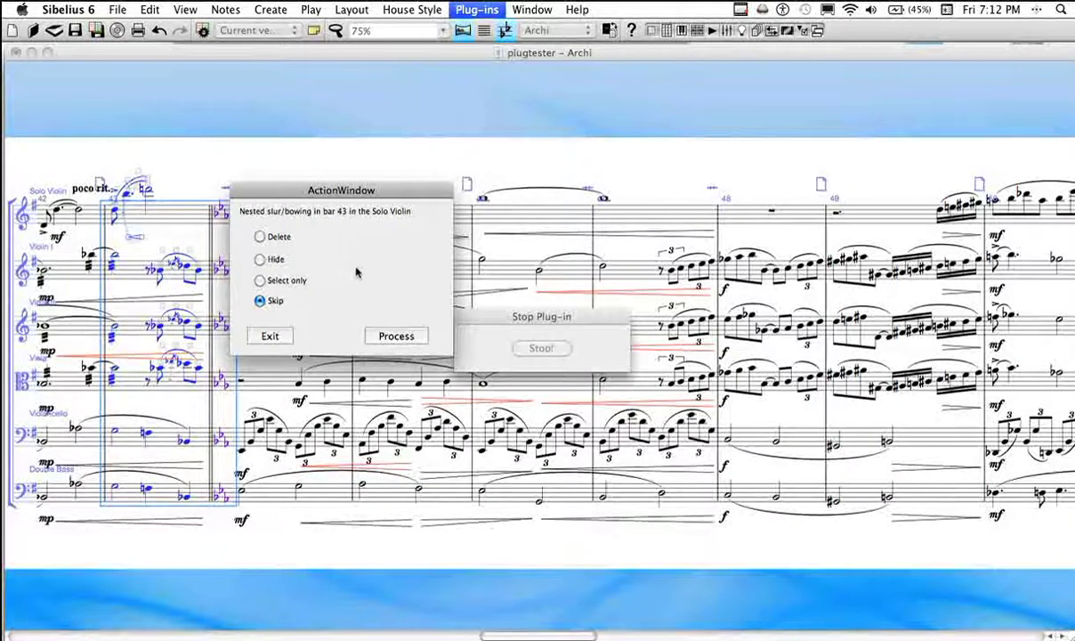
{"action": "left_click", "coordinate": [262, 235]}
{"action": "left_click", "coordinate": [405, 336]}
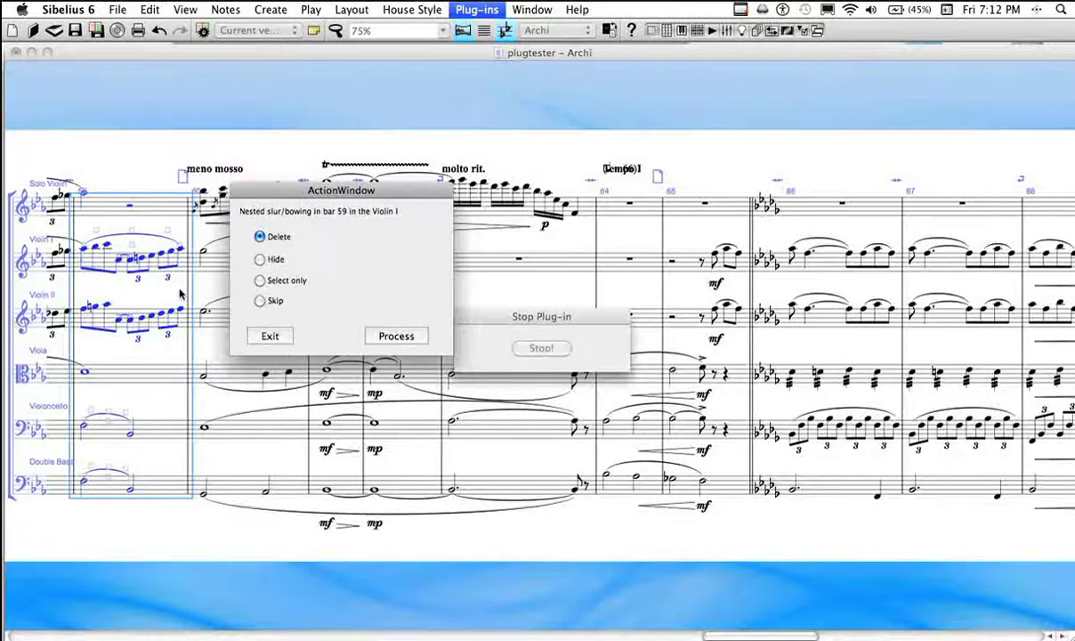
- Process the bar 59 slur as select-only, then hide the bar 46 Viola nested slur
{"action": "scroll", "coordinate": [181, 293], "scroll_direction": "left", "scroll_amount": 2}
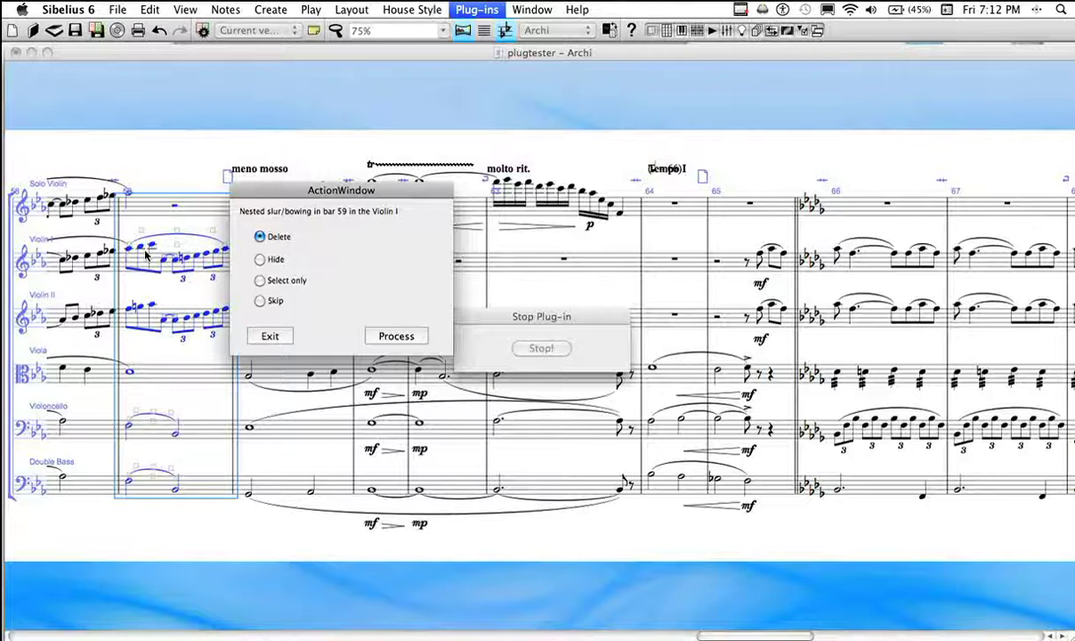
{"action": "scroll", "coordinate": [145, 255], "scroll_direction": "right", "scroll_amount": 1}
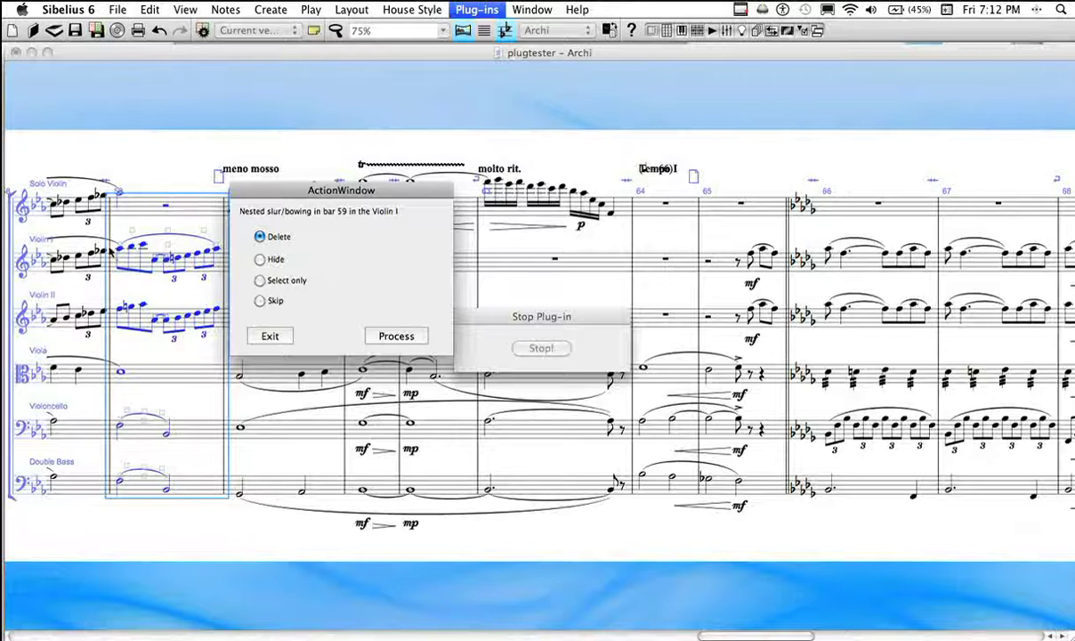
{"action": "scroll", "coordinate": [71, 247], "scroll_direction": "left", "scroll_amount": 2}
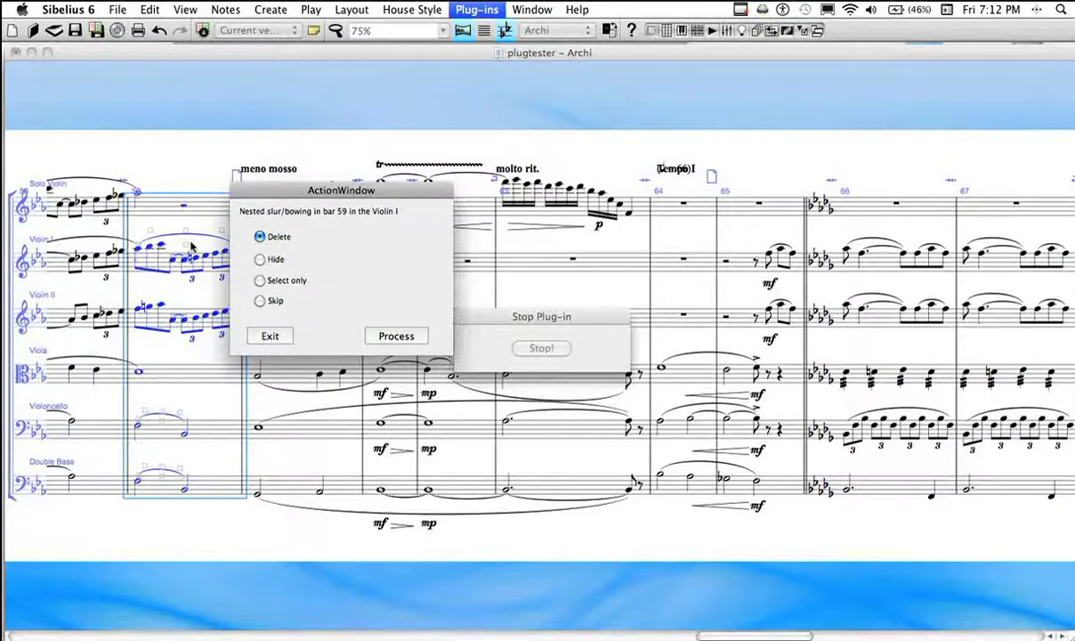
{"action": "scroll", "coordinate": [194, 247], "scroll_direction": "right", "scroll_amount": 1}
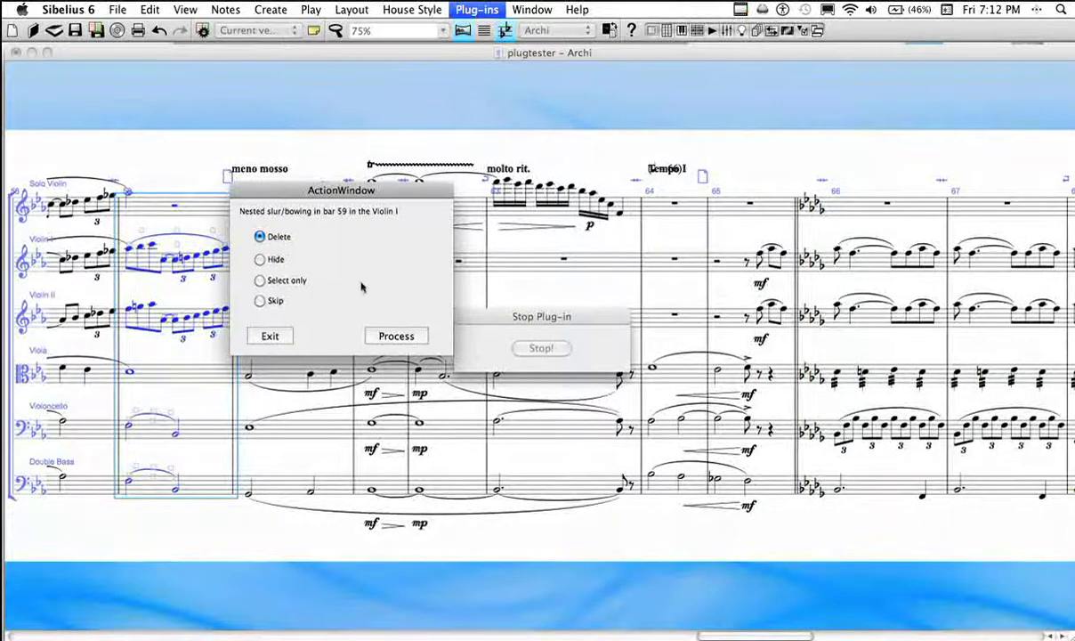
{"action": "left_click", "coordinate": [294, 282]}
{"action": "left_click", "coordinate": [410, 337]}
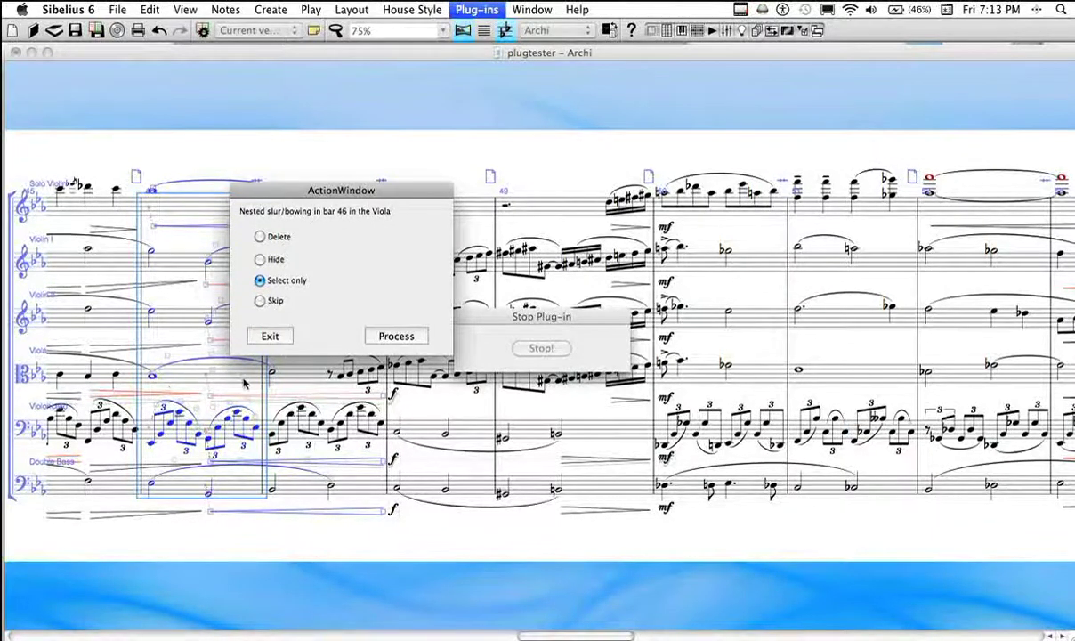
{"action": "left_click", "coordinate": [271, 260]}
{"action": "left_click", "coordinate": [389, 335]}
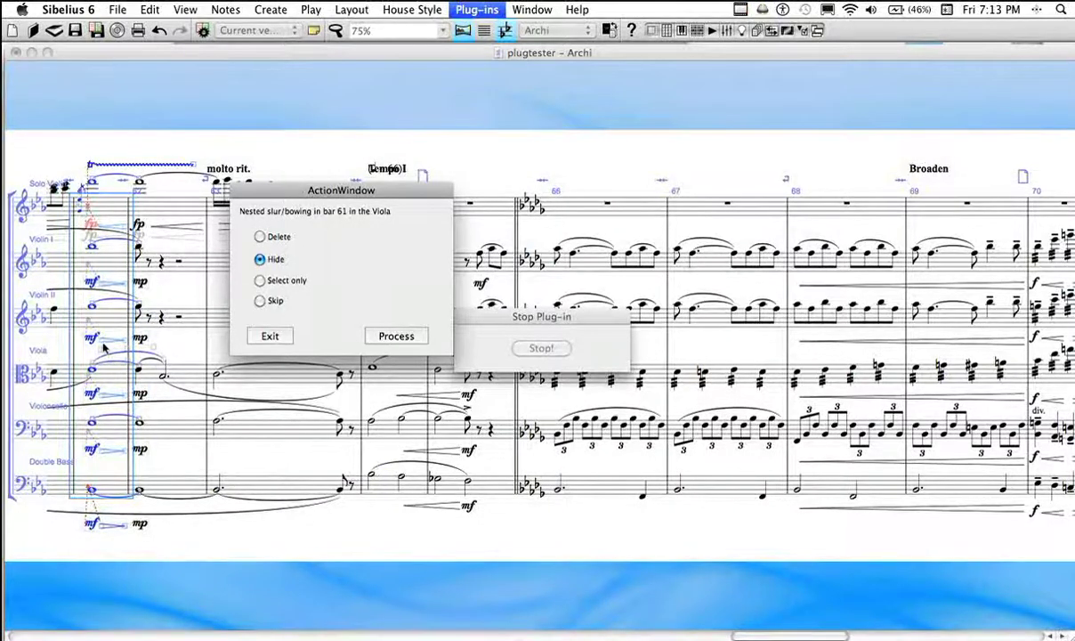
- Delete the bar 61 Viola nested slur
{"action": "scroll", "coordinate": [105, 341], "scroll_direction": "left", "scroll_amount": 1}
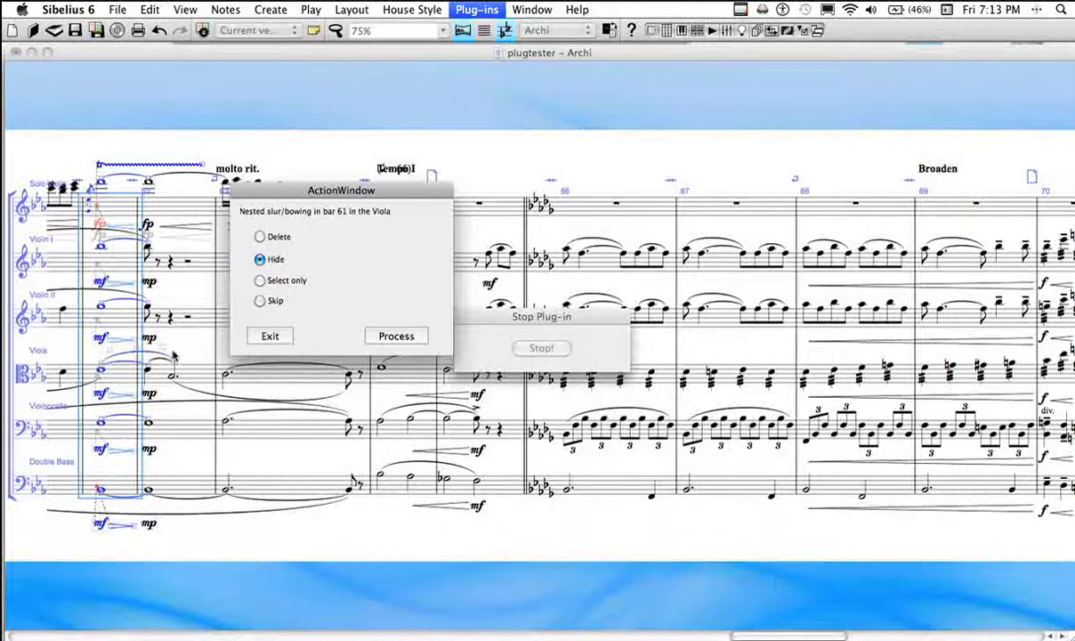
{"action": "left_click", "coordinate": [261, 236]}
{"action": "left_click", "coordinate": [397, 336]}
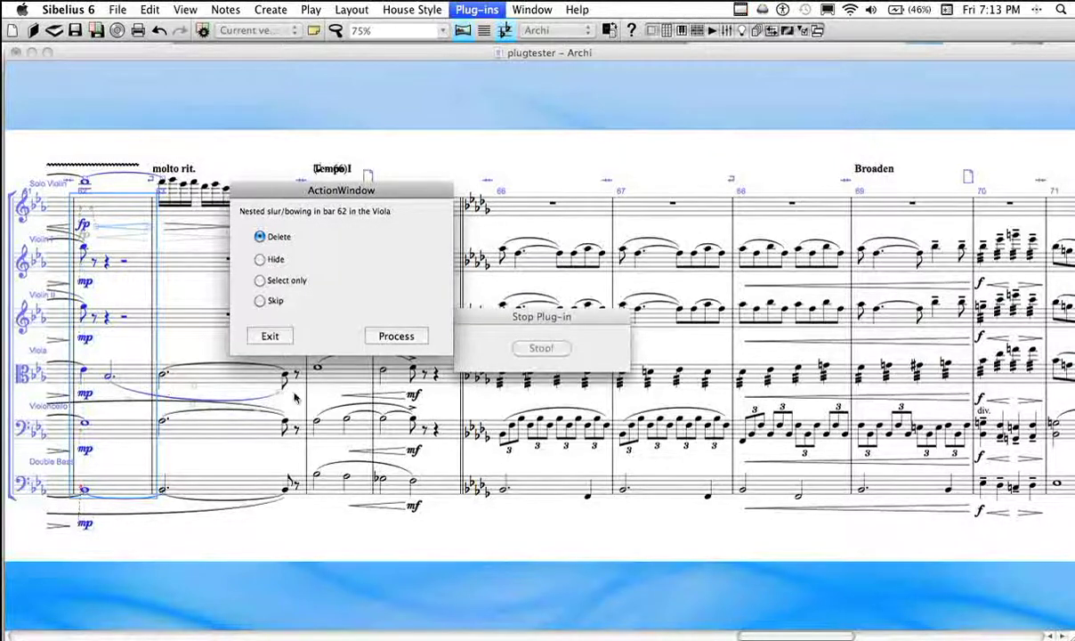
- Skip the remaining bar 62 nested slurs, leaving seven listed in the trace log
{"action": "left_click", "coordinate": [260, 299]}
{"action": "left_click", "coordinate": [405, 336]}
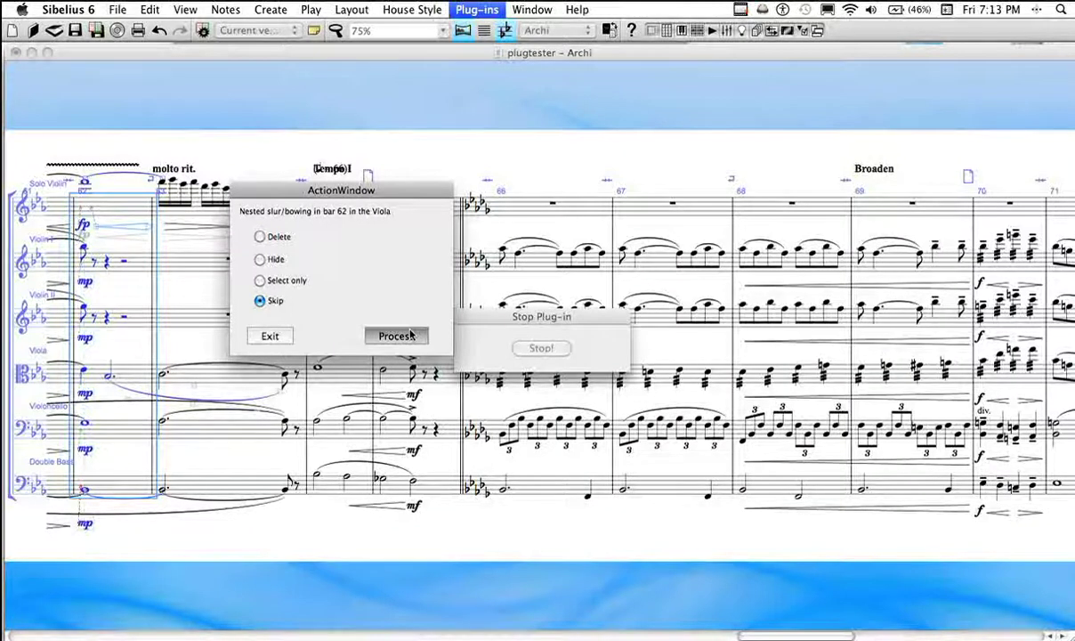
{"action": "left_click", "coordinate": [381, 337]}
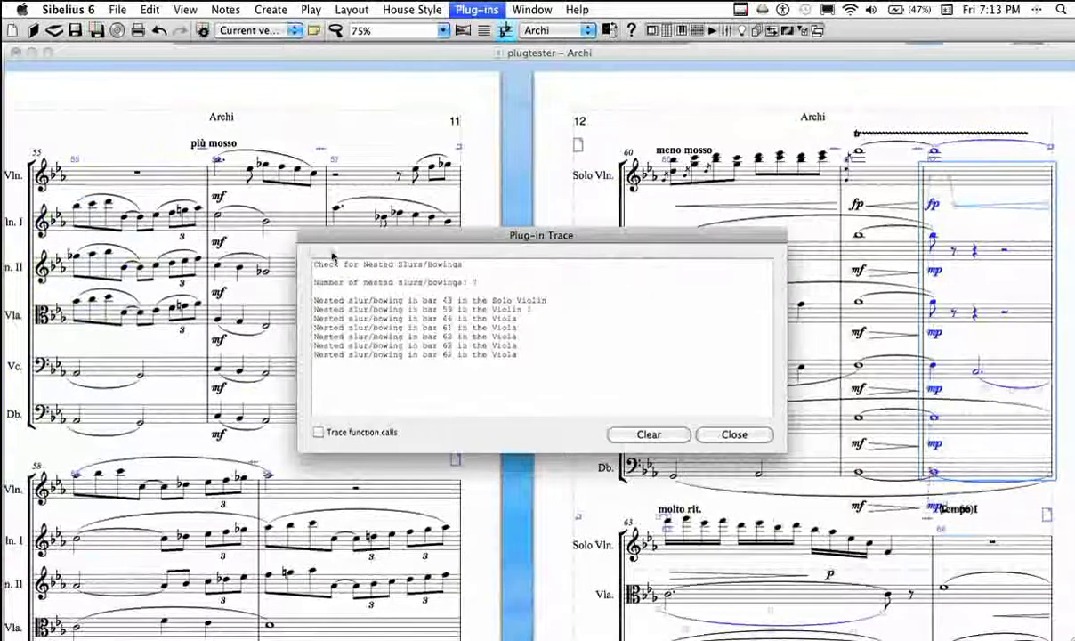
- Clear and close the Plug-in Trace window, then jump back to the score's start
{"action": "left_click_drag", "start_coordinate": [549, 355], "coordinate": [305, 278]}
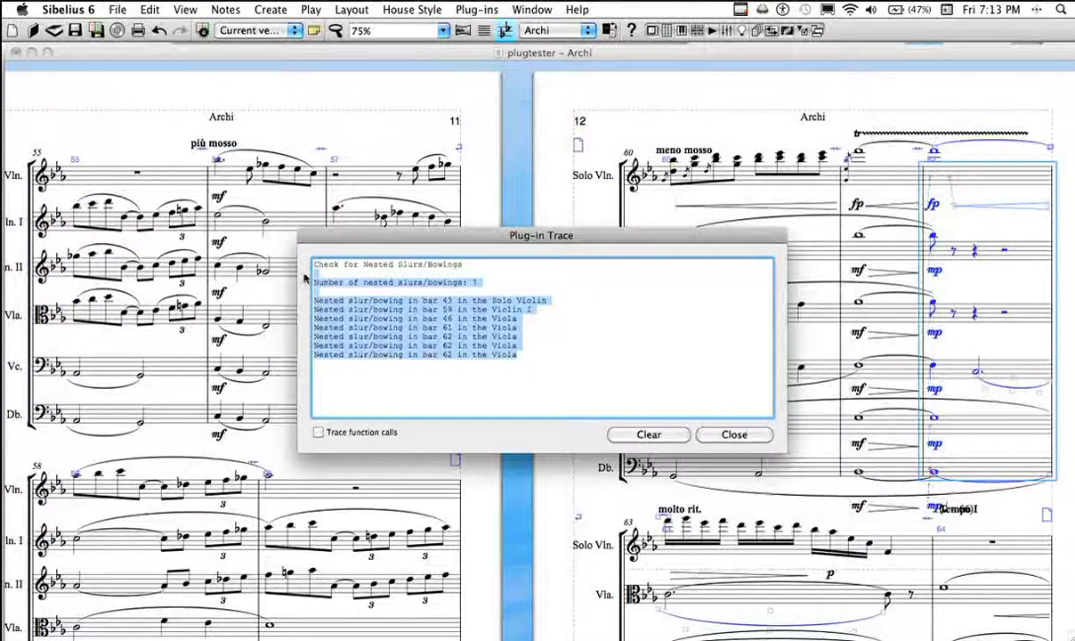
{"action": "left_click", "coordinate": [671, 359]}
{"action": "key", "text": "super+a"}
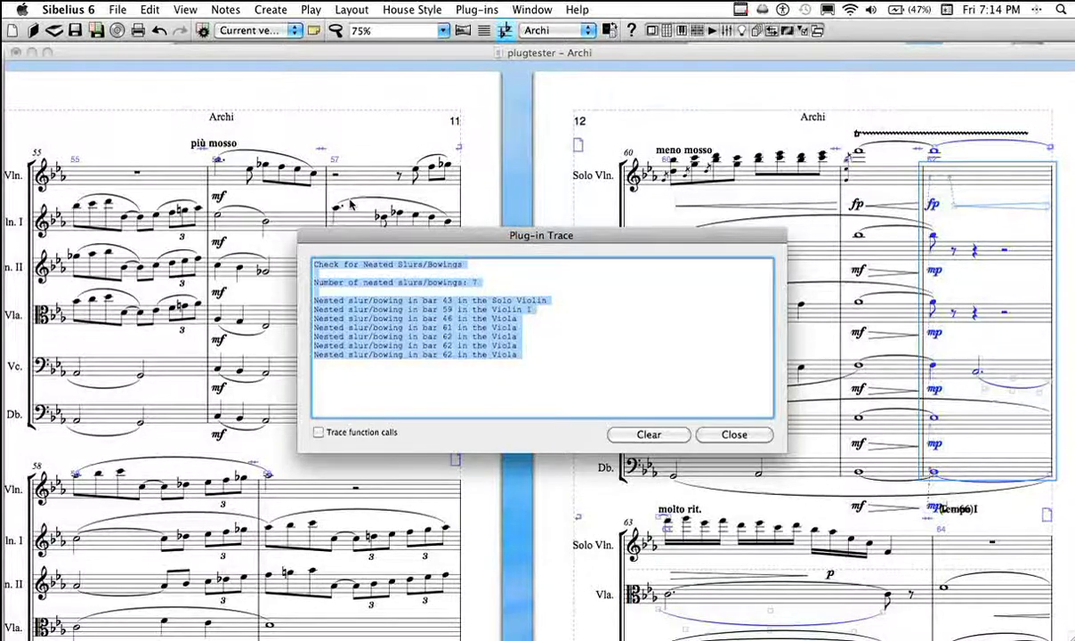
{"action": "scroll", "coordinate": [349, 205], "scroll_direction": "left", "scroll_amount": 3}
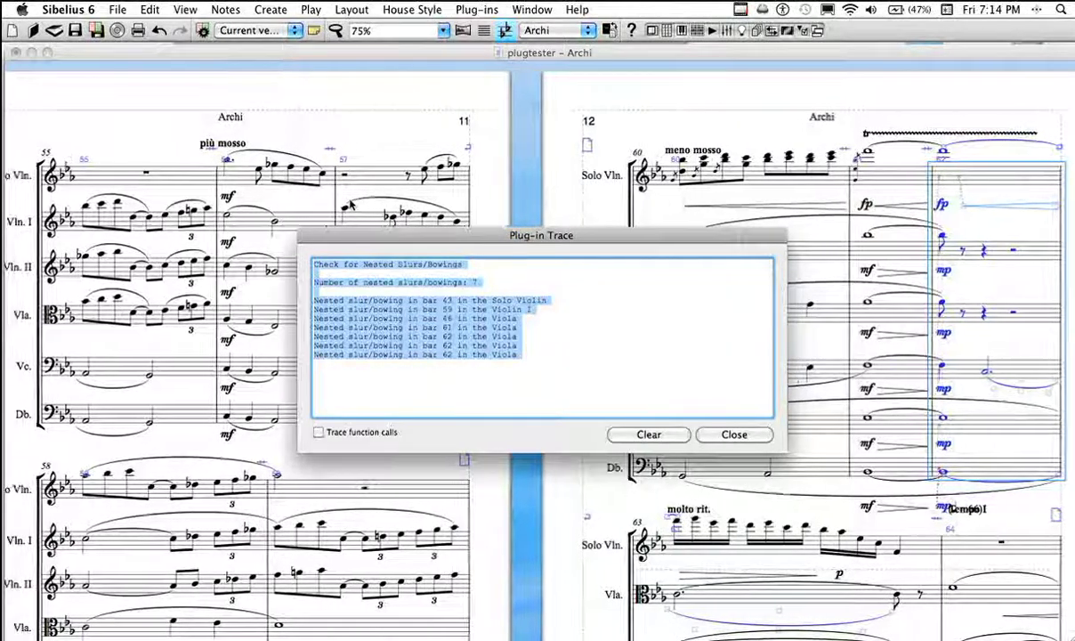
{"action": "left_click", "coordinate": [648, 434]}
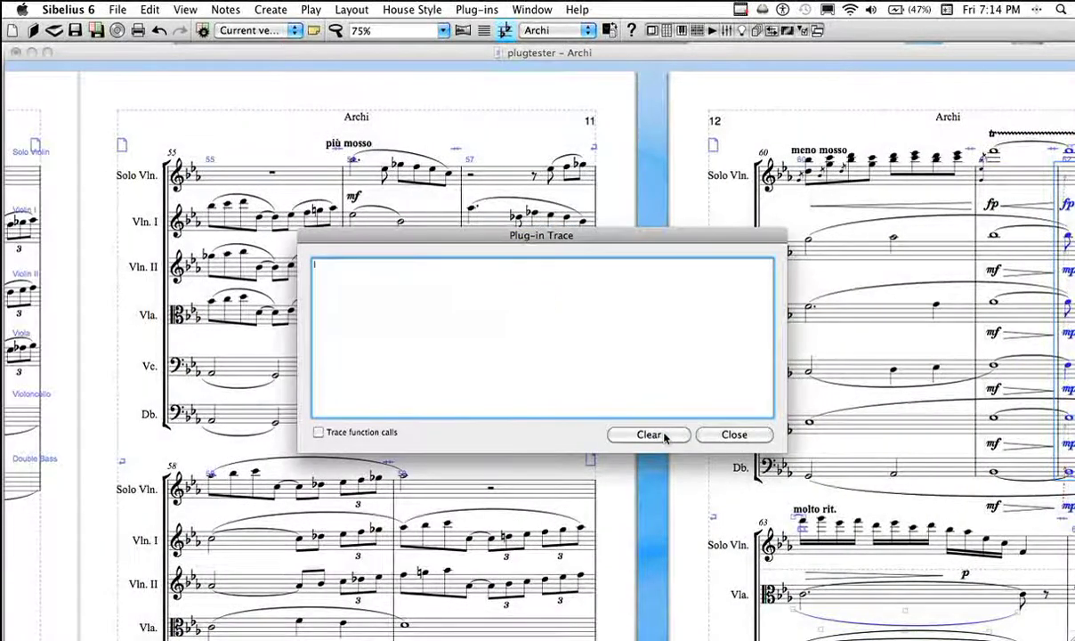
{"action": "left_click", "coordinate": [729, 435]}
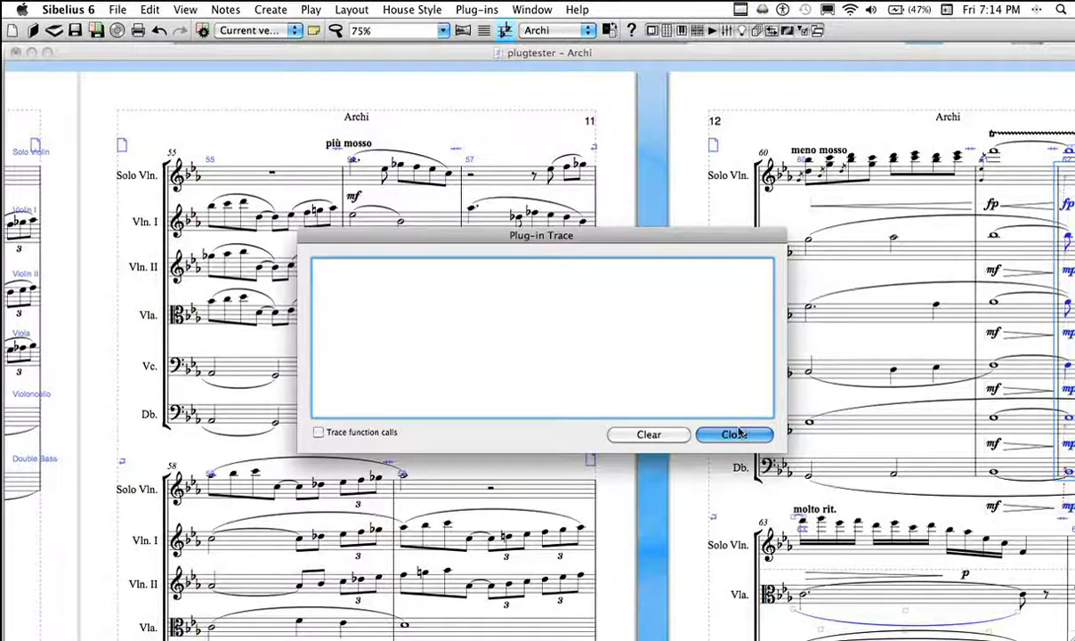
{"action": "key", "text": "Home"}
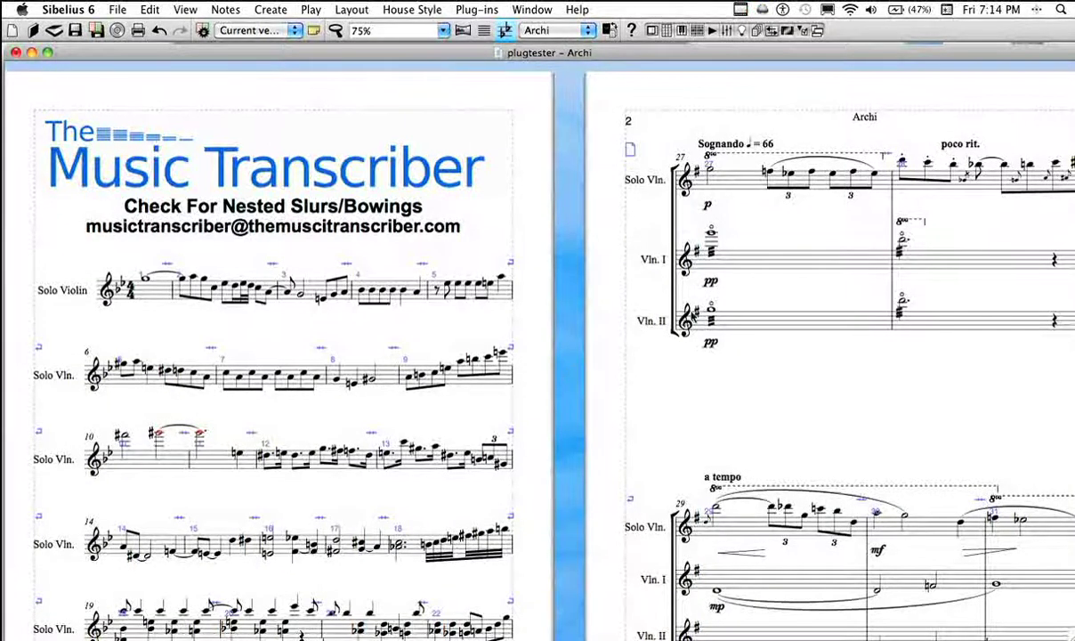
{"action": "left_click", "coordinate": [639, 256]}
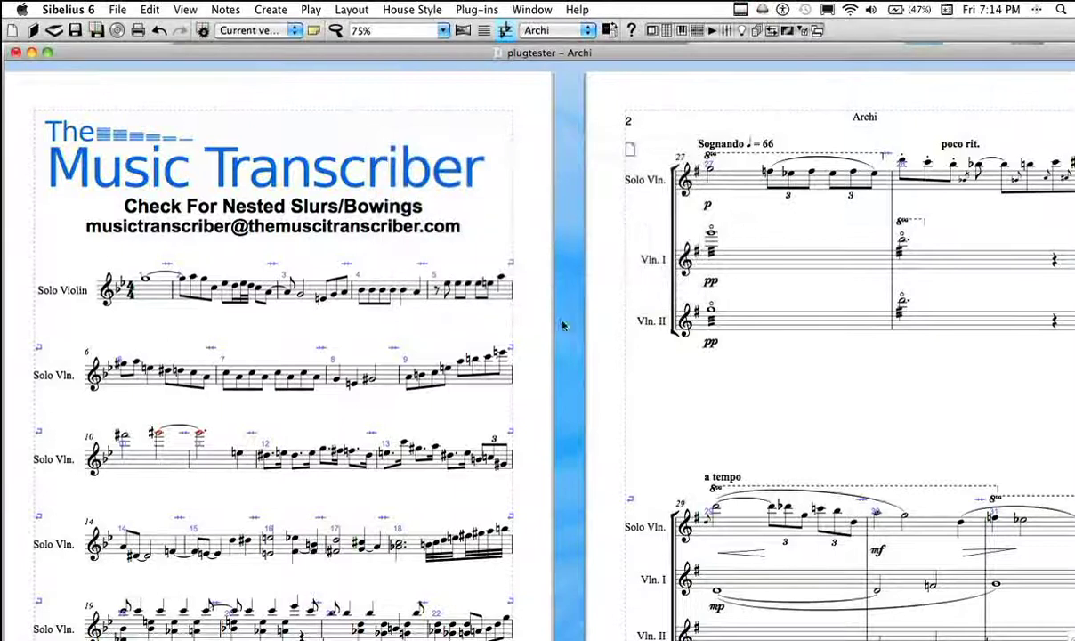
{"action": "left_click_drag", "start_coordinate": [563, 326], "coordinate": [628, 324]}
{"action": "double_click", "coordinate": [388, 234]}
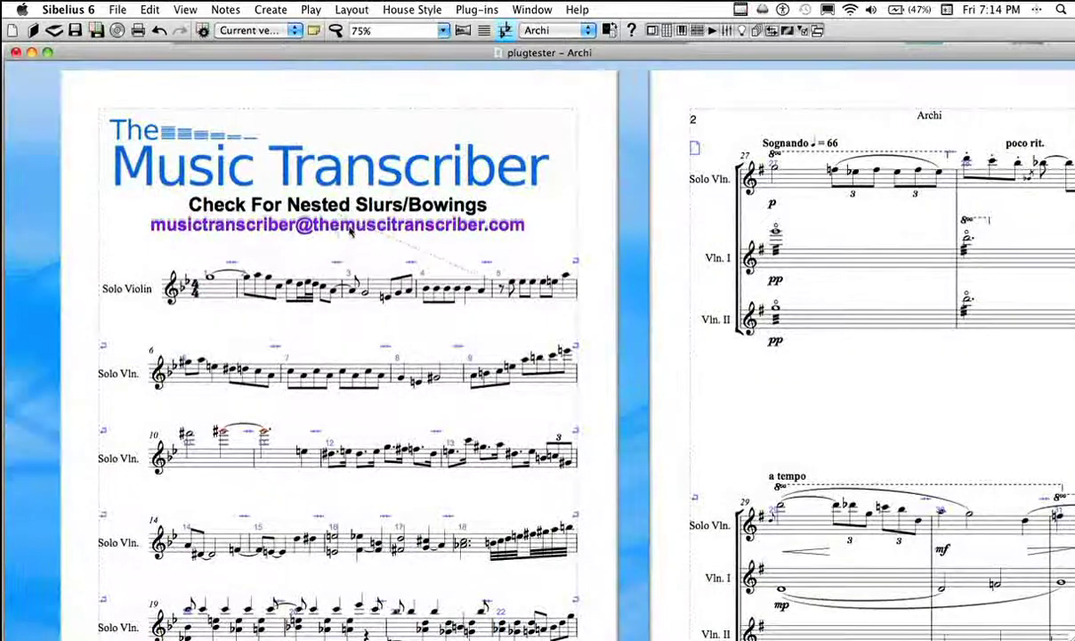
{"action": "key", "text": "shift+Right"}
{"action": "key", "text": "shift+Right"}
{"action": "key", "text": "shift+Right"}
{"action": "key", "text": "shift+Right"}
{"action": "key", "text": "shift+Right"}
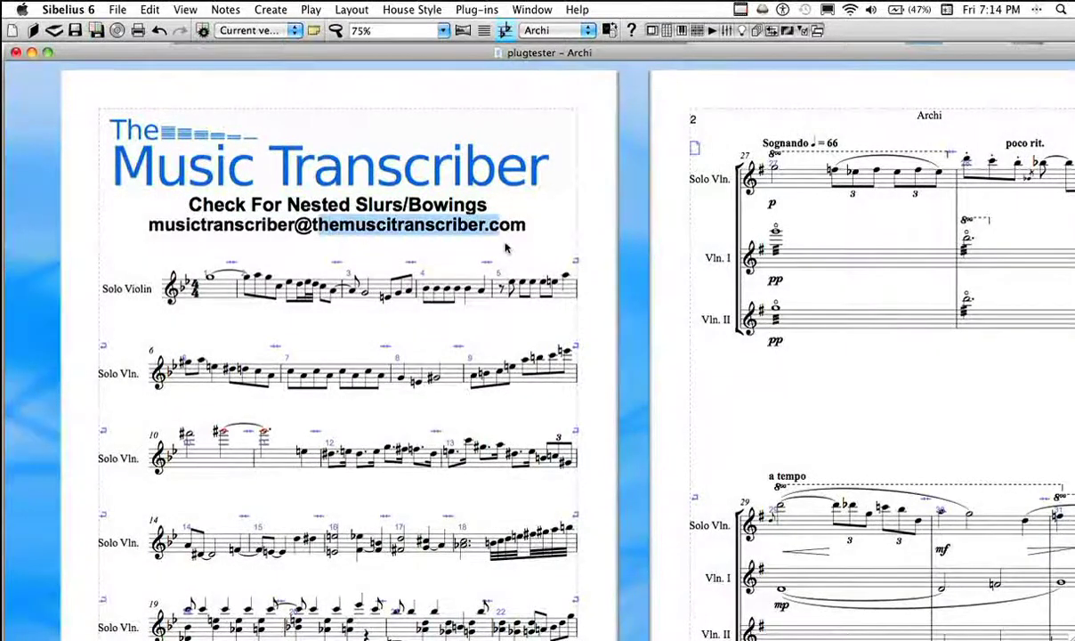
{"action": "key", "text": "Escape"}
{"action": "scroll", "coordinate": [496, 252], "scroll_direction": "left", "scroll_amount": 2}
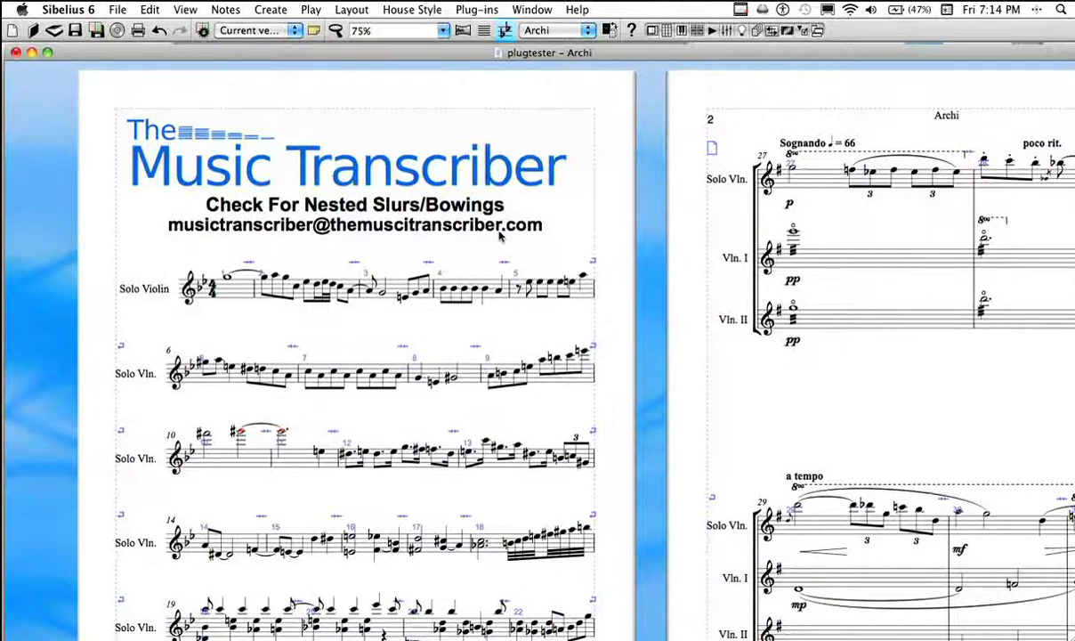
{"action": "left_click", "coordinate": [280, 222]}
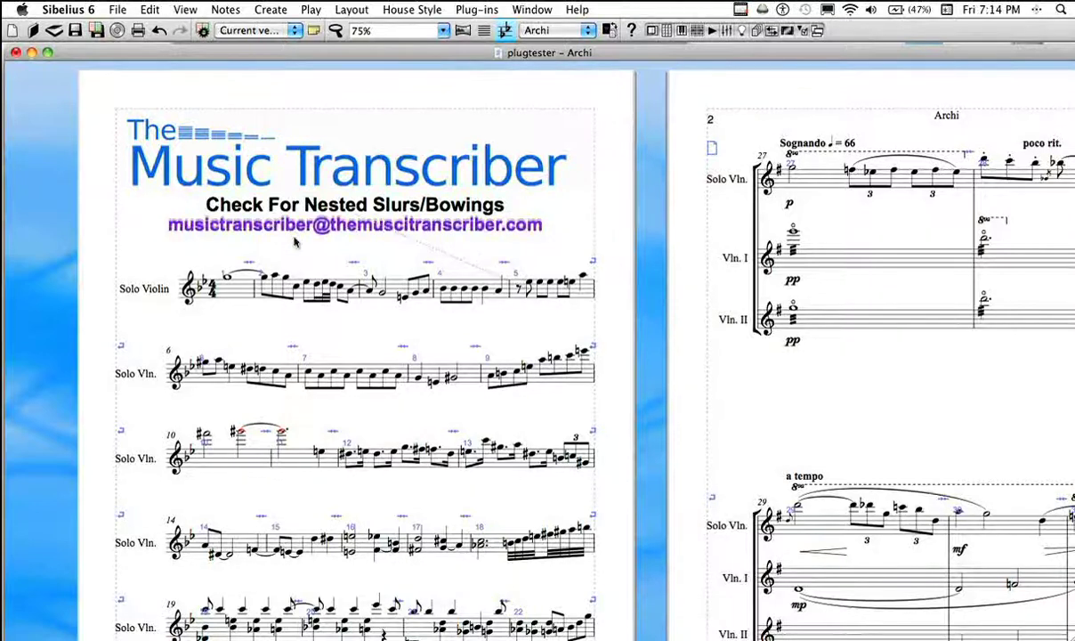
{"action": "key", "text": "Escape"}
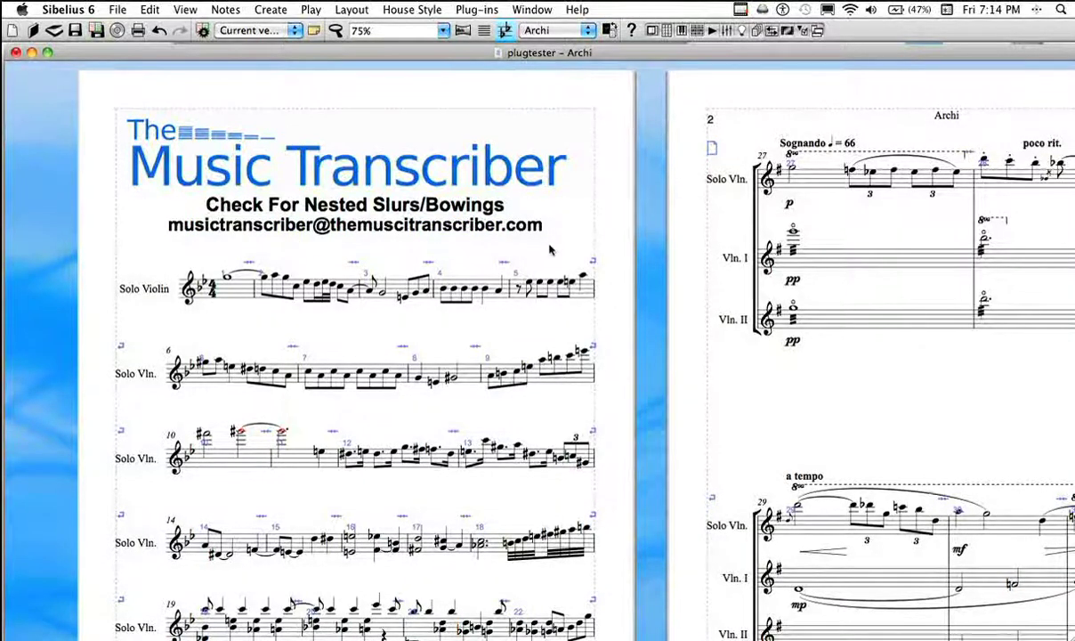
{"action": "left_click_drag", "start_coordinate": [631, 257], "coordinate": [592, 249]}
{"action": "scroll", "coordinate": [679, 138], "scroll_direction": "down", "scroll_amount": 2}
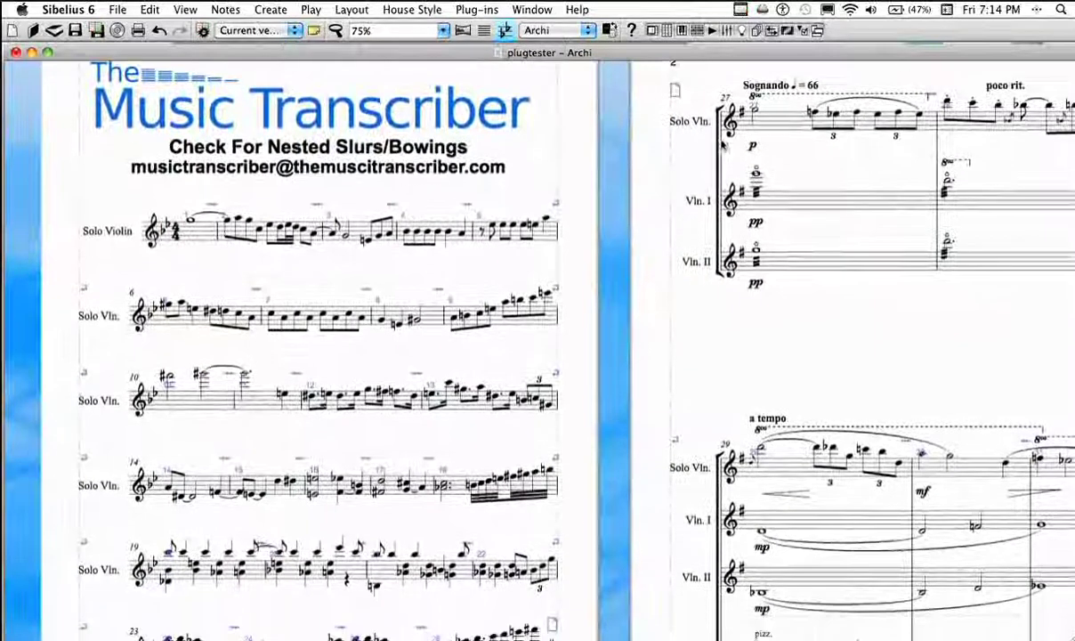